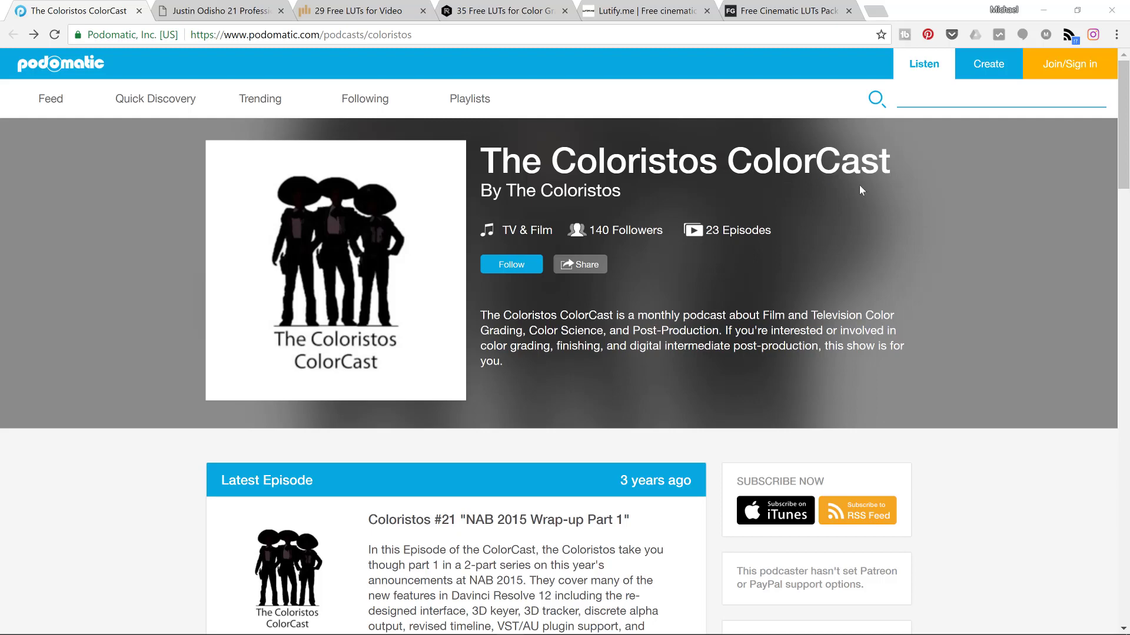
Scroll through The Coloristos ColorCast episodes, then bring up the Justin Odisho 21 Professional LUTs Pack page
scroll(616, 261, "down", 10)
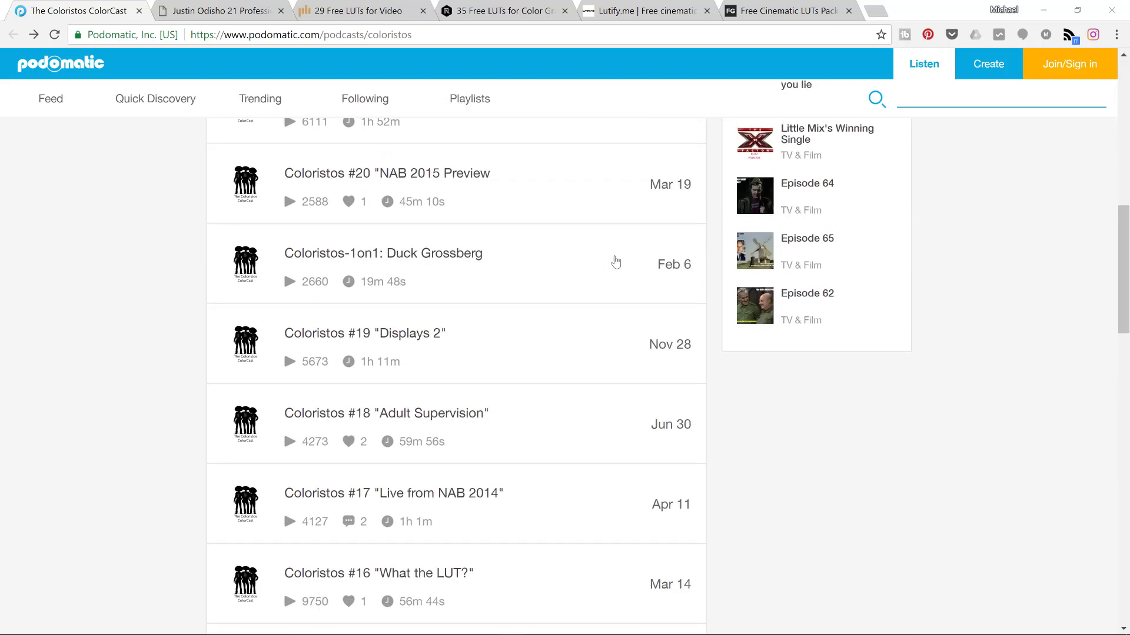
scroll(477, 297, "down", 3)
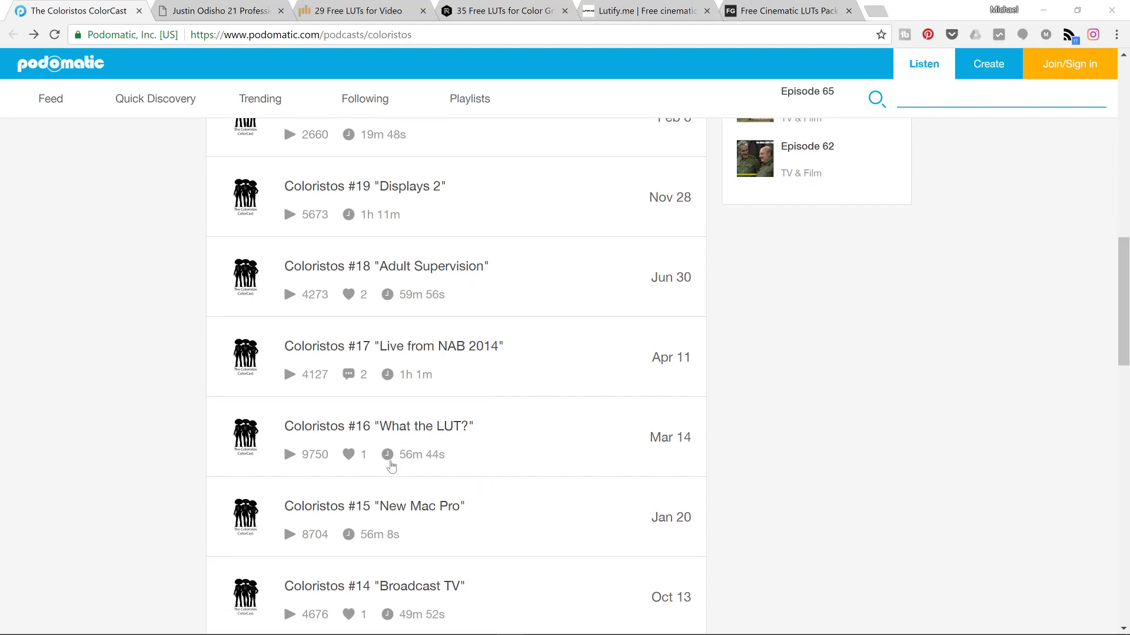
left_click(237, 11)
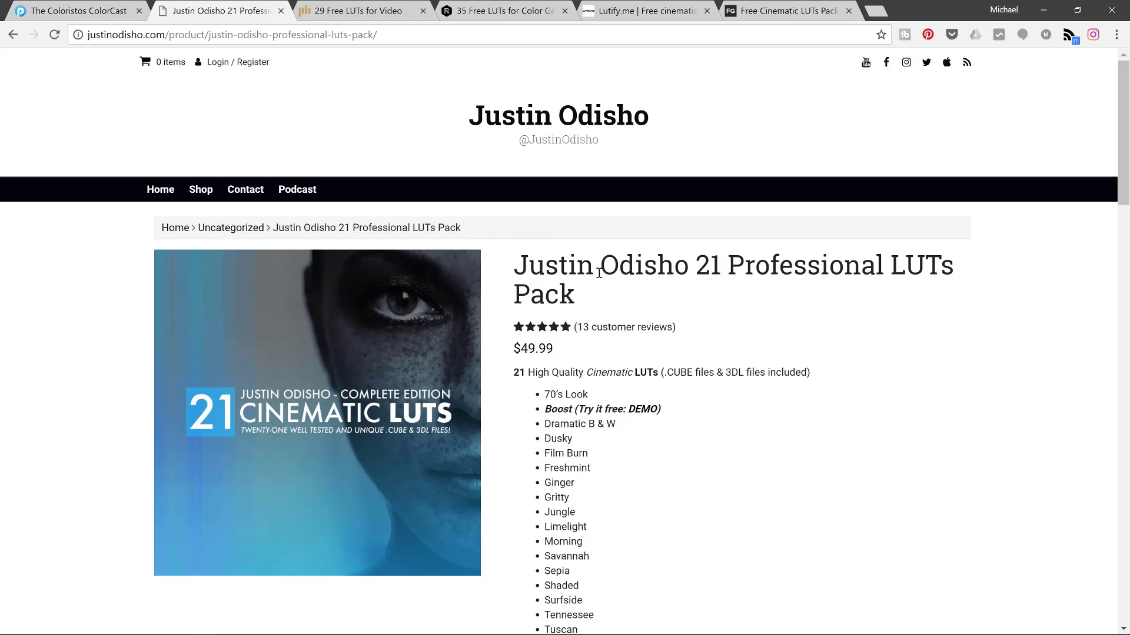
Browse the free LUT pages: 29 Free LUTs for Video, 35 Free LUTs, Lutify.me and FilterGrade
scroll(599, 273, "down", 1)
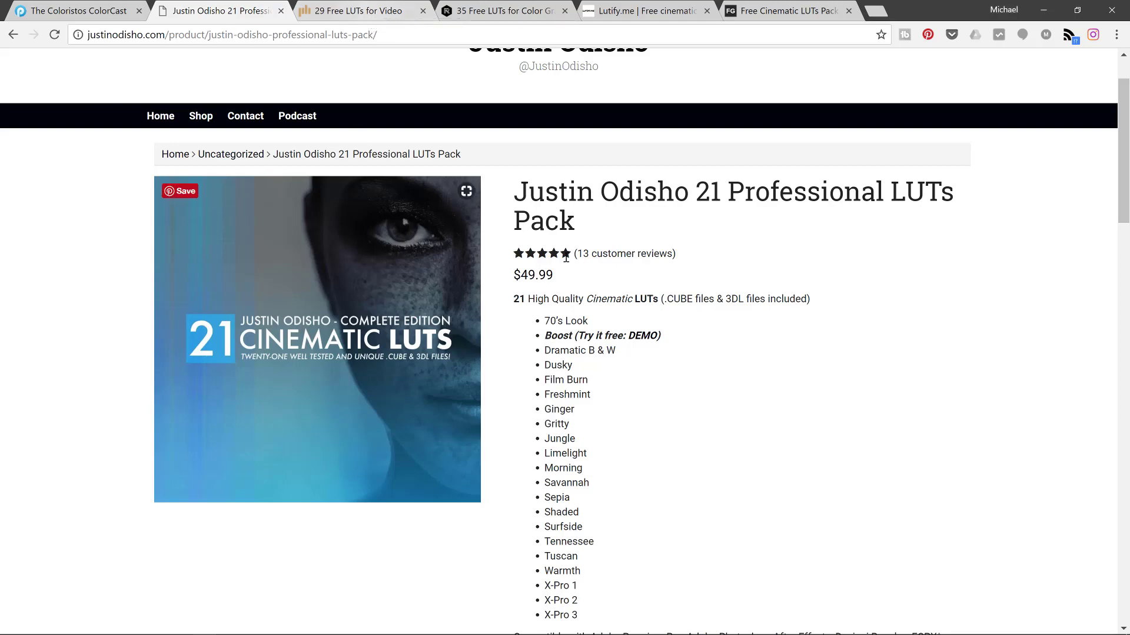
left_click(359, 13)
scroll(372, 306, "down", 10)
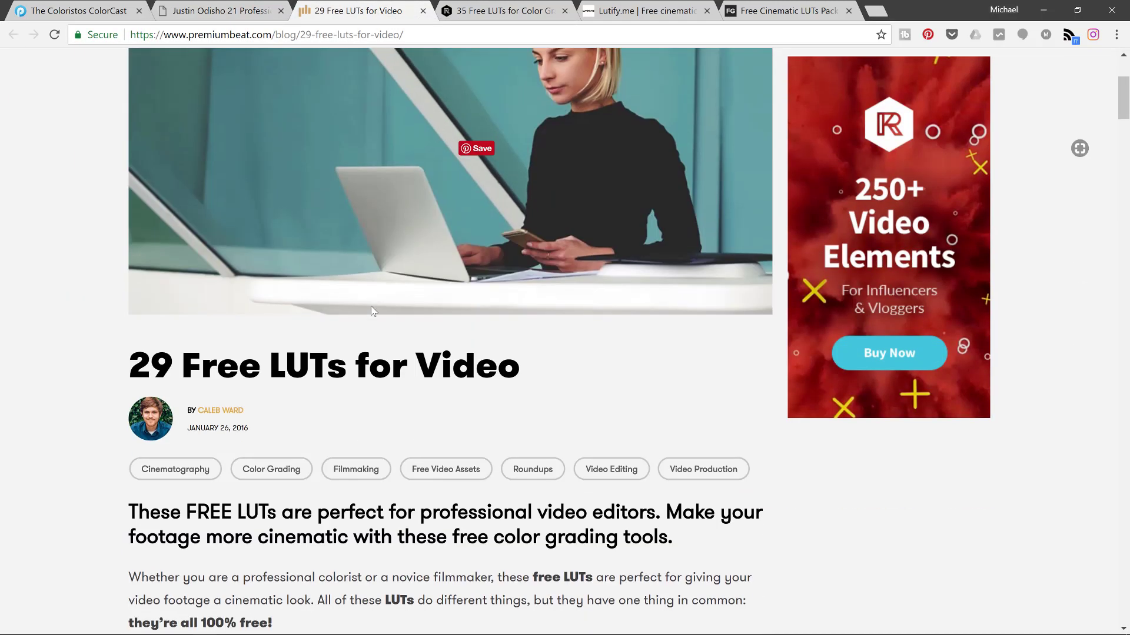
left_click(519, 5)
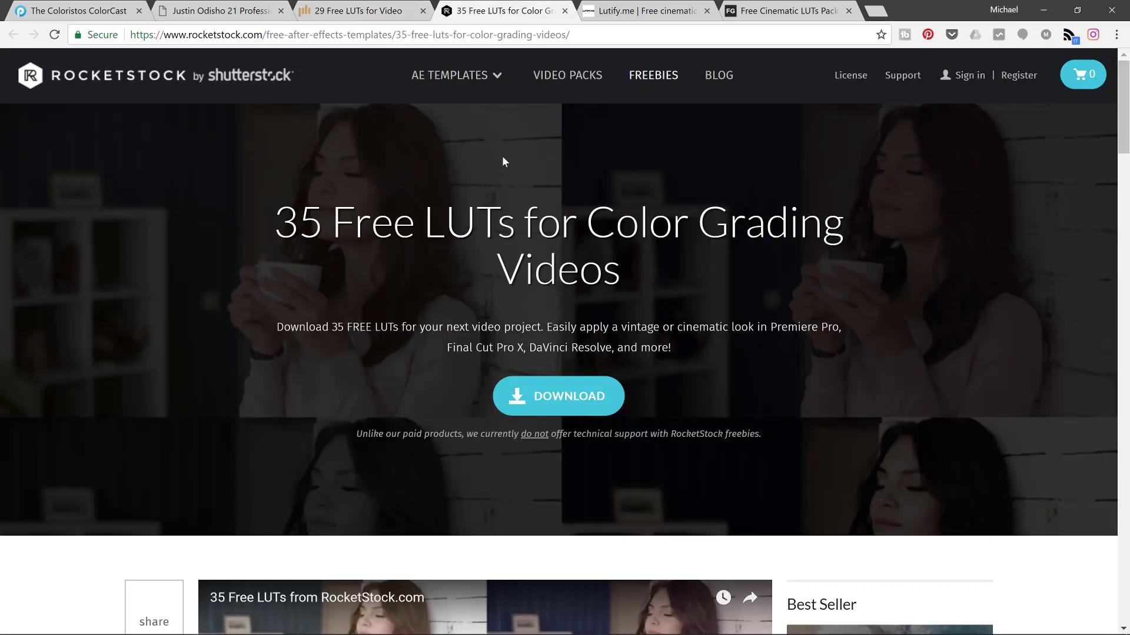
scroll(459, 257, "down", 5)
scroll(457, 255, "down", 1)
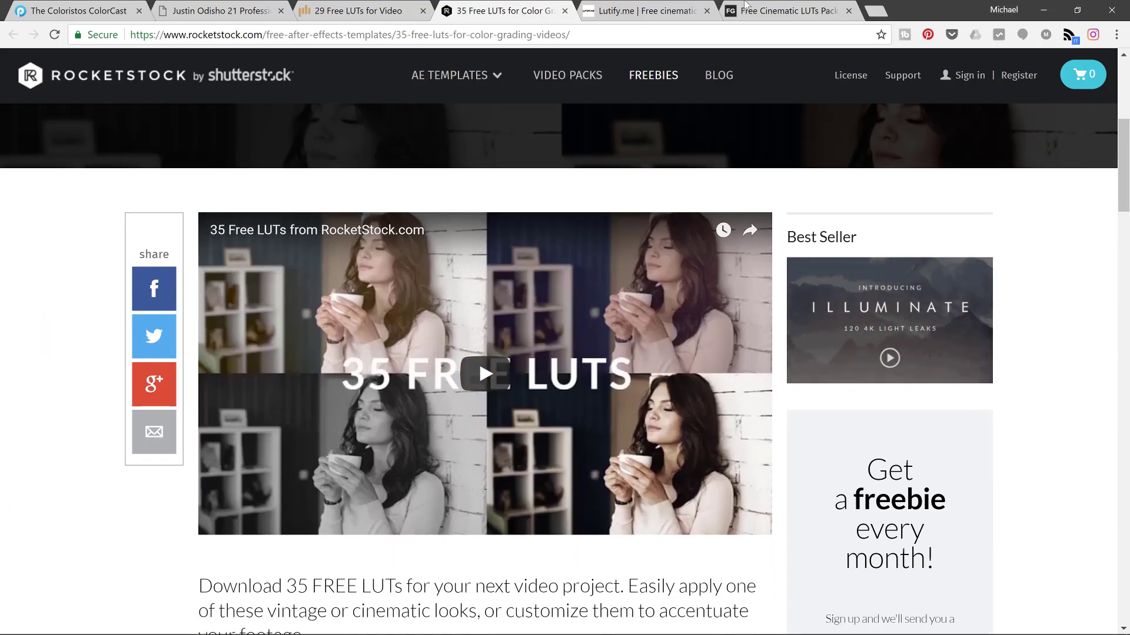
left_click(647, 11)
scroll(636, 164, "down", 5)
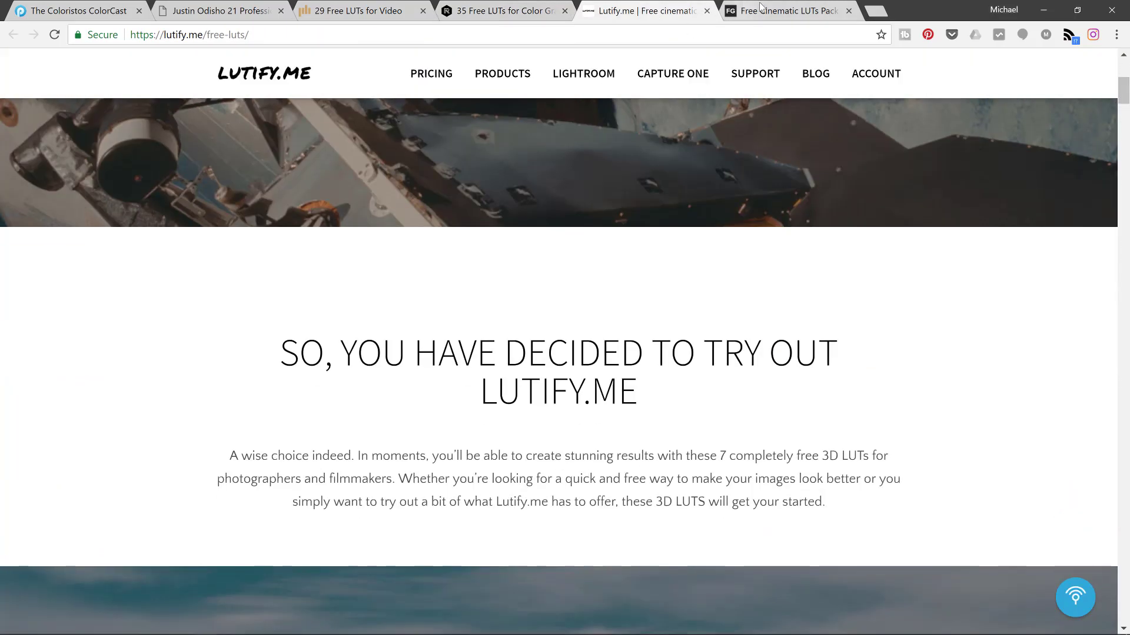
left_click(782, 11)
scroll(577, 214, "down", 10)
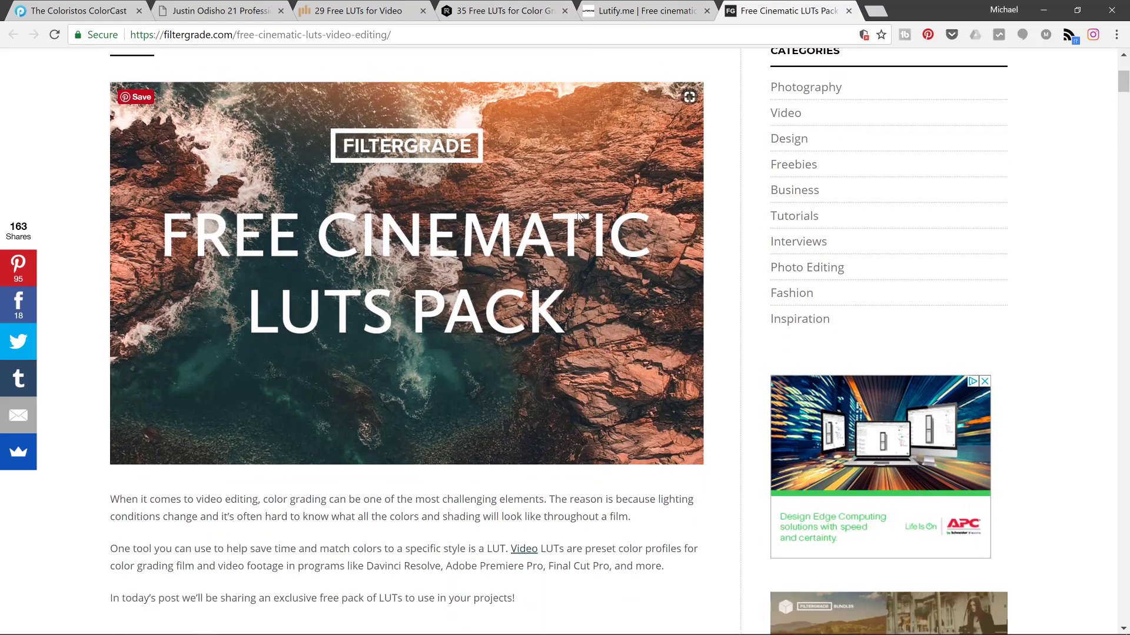
scroll(573, 213, "down", 3)
Return to the 21 Professional LUTs Pack page and review its title, reviews and $49.99 price
key("ctrl+2")
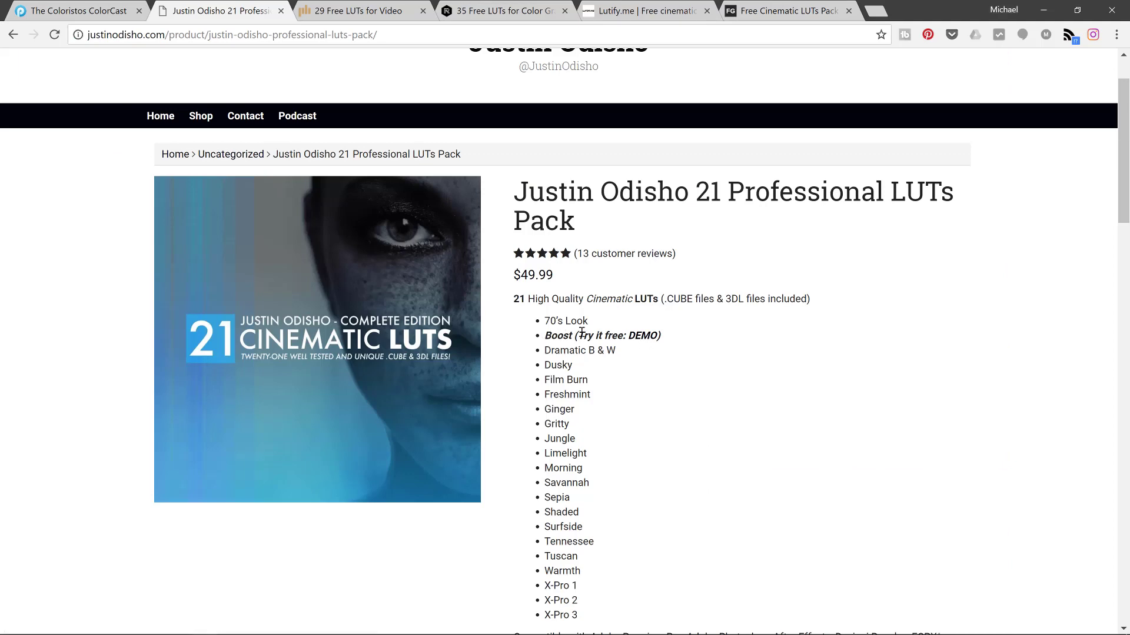
scroll(583, 333, "down", 5)
scroll(587, 328, "up", 3)
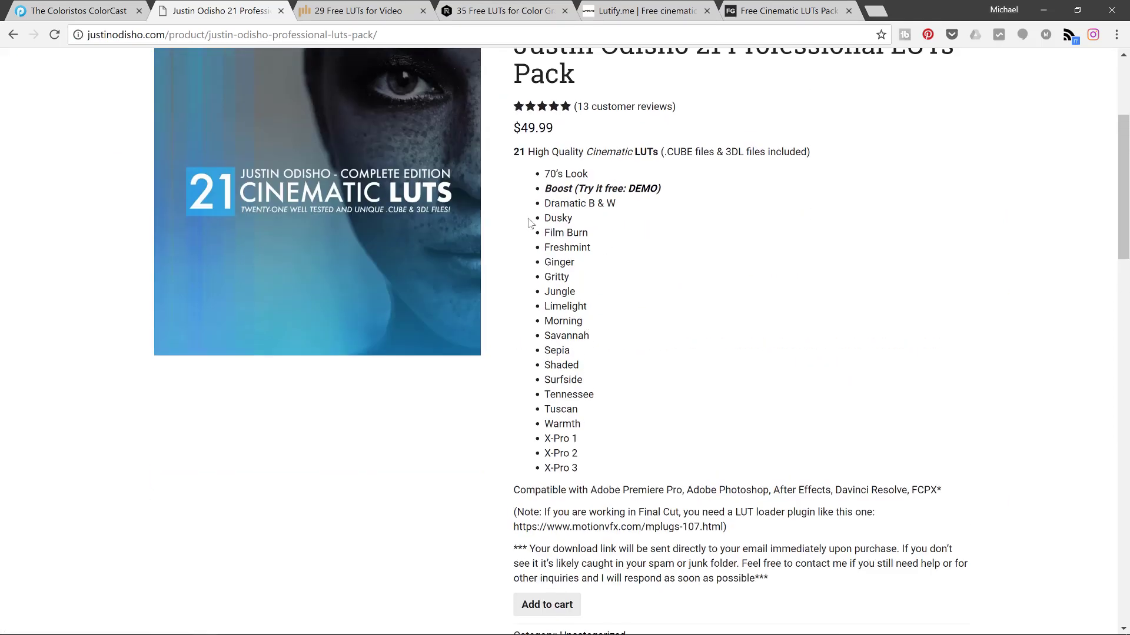
left_click_drag(576, 130, 510, 134)
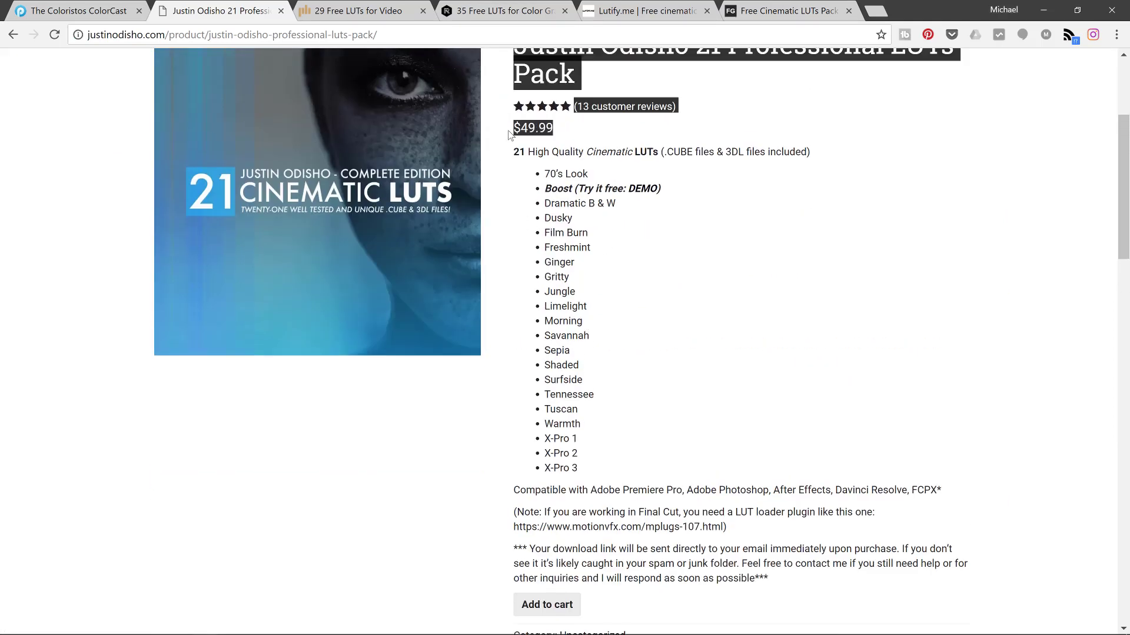
left_click(567, 131)
scroll(566, 131, "up", 1)
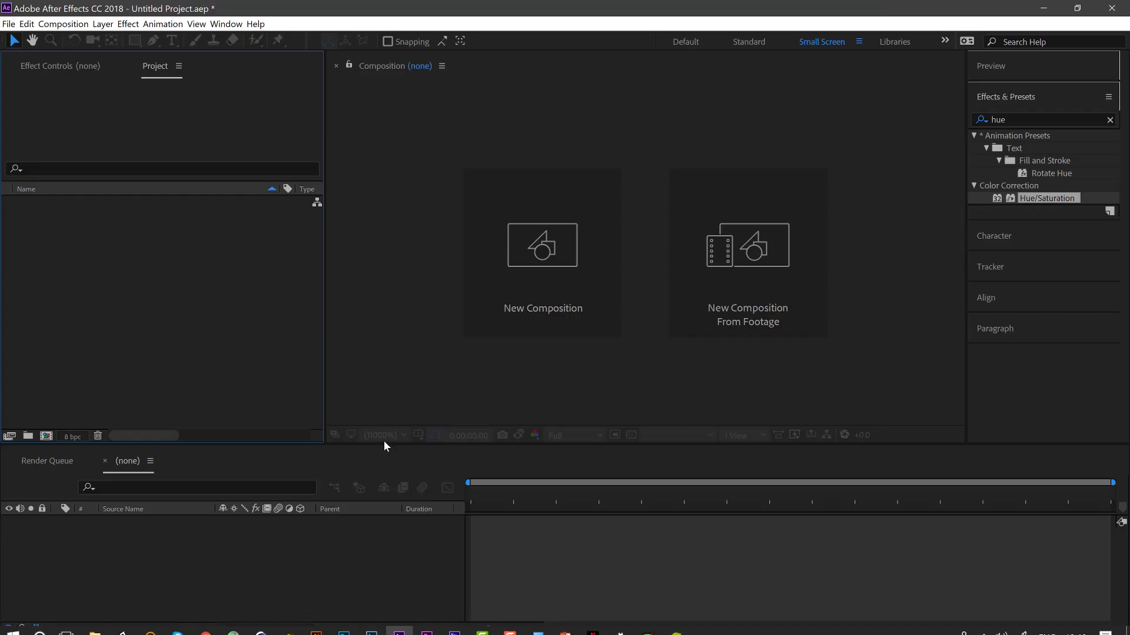
Import GOPR9945.mp4 and create a new GOPR9945 composition from the clip
double_click(218, 287)
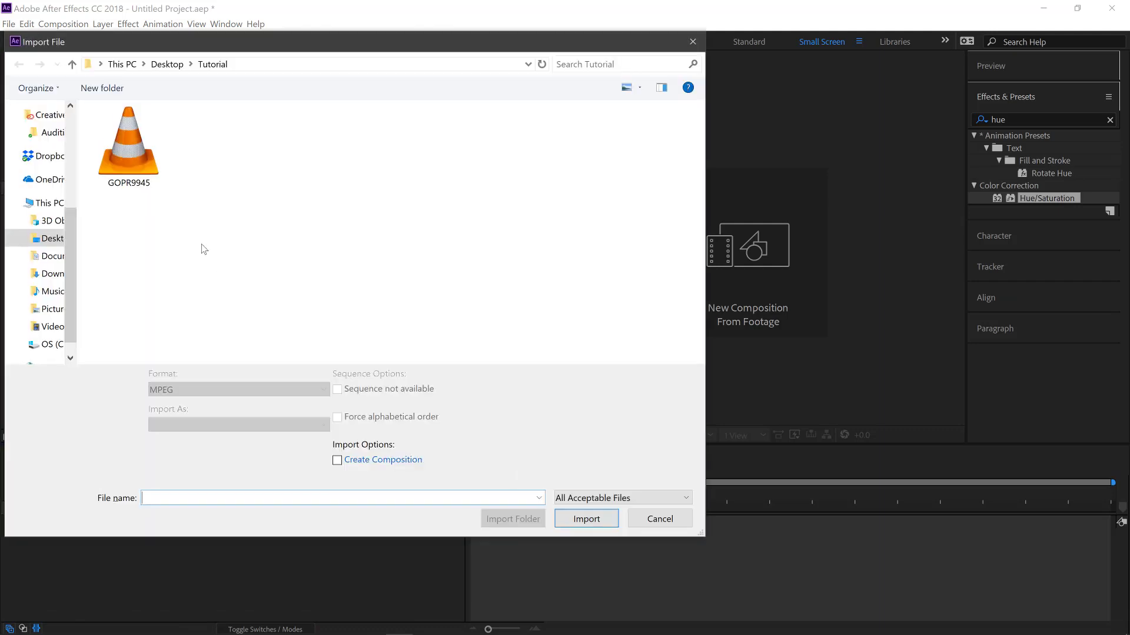
left_click(128, 153)
left_click(586, 520)
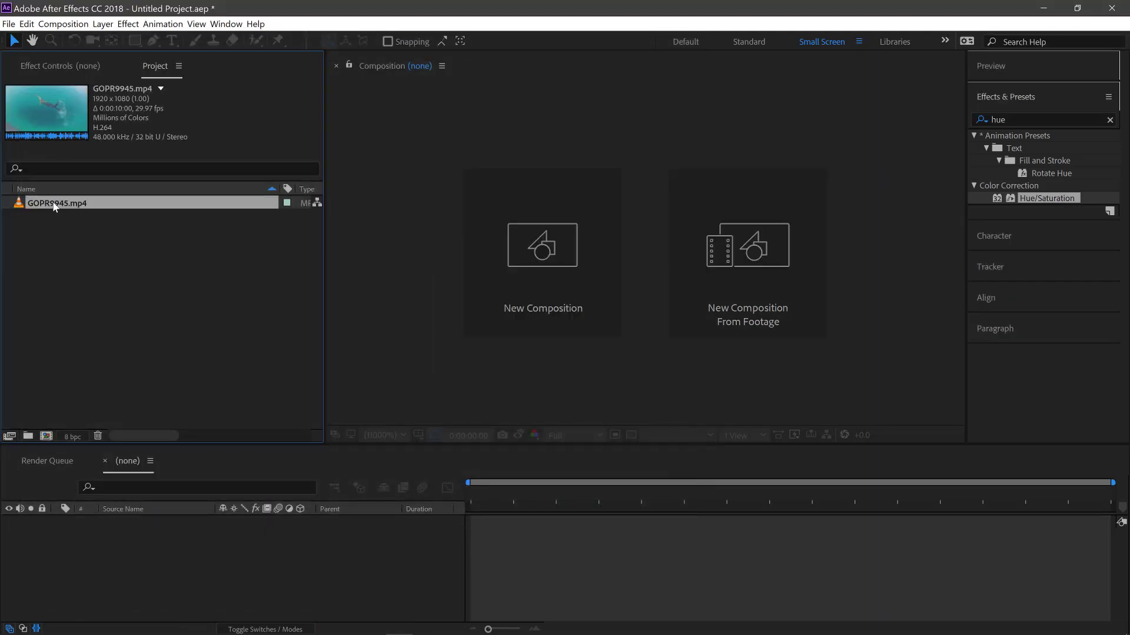
left_click_drag(56, 205, 48, 441)
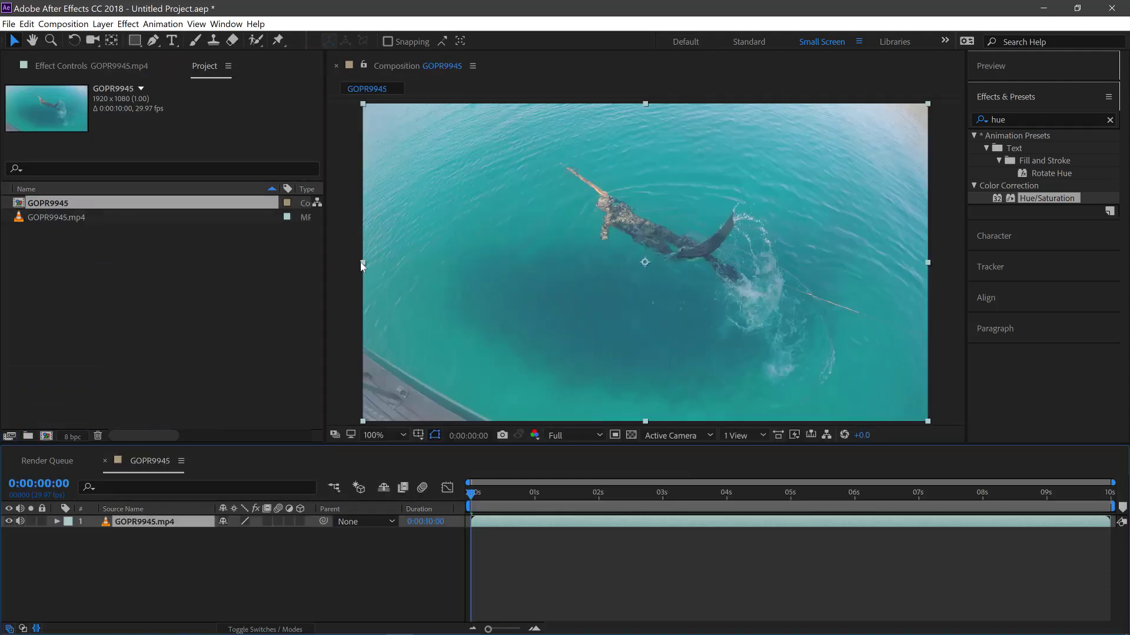
Search the effects for 'lut' and add a new adjustment layer above the clip
left_click(1014, 116)
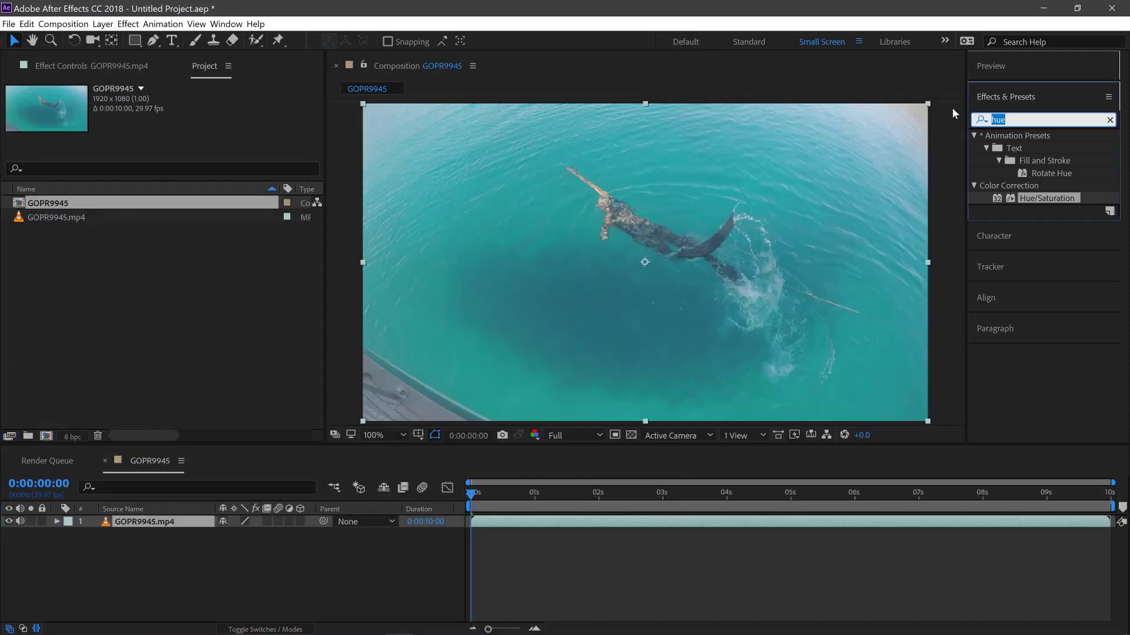
key("BackSpace")
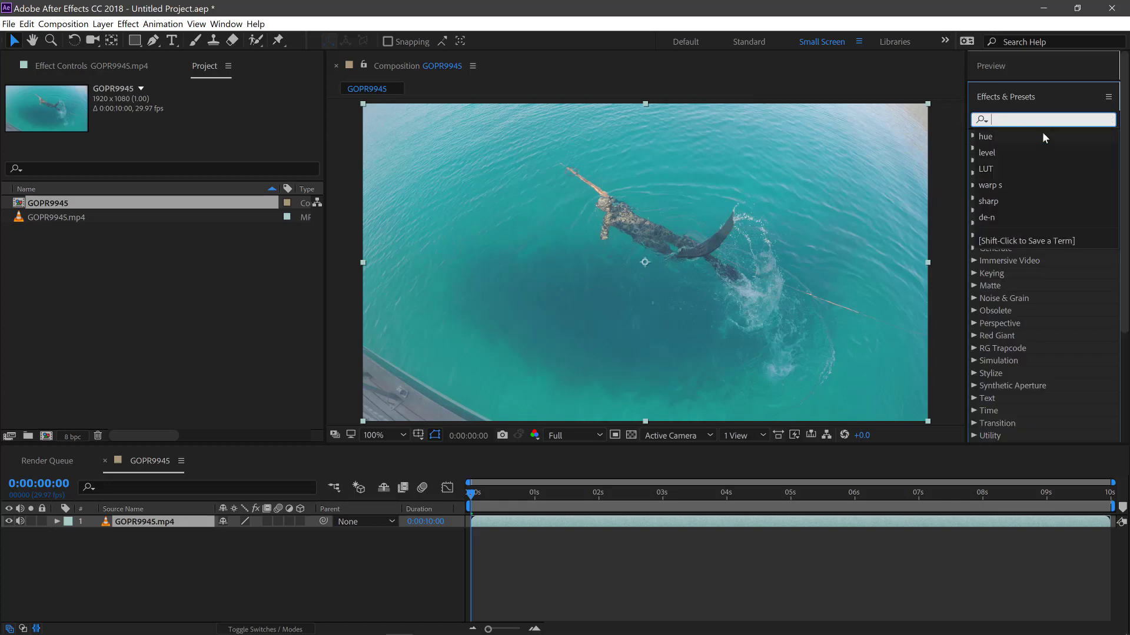
type("lut")
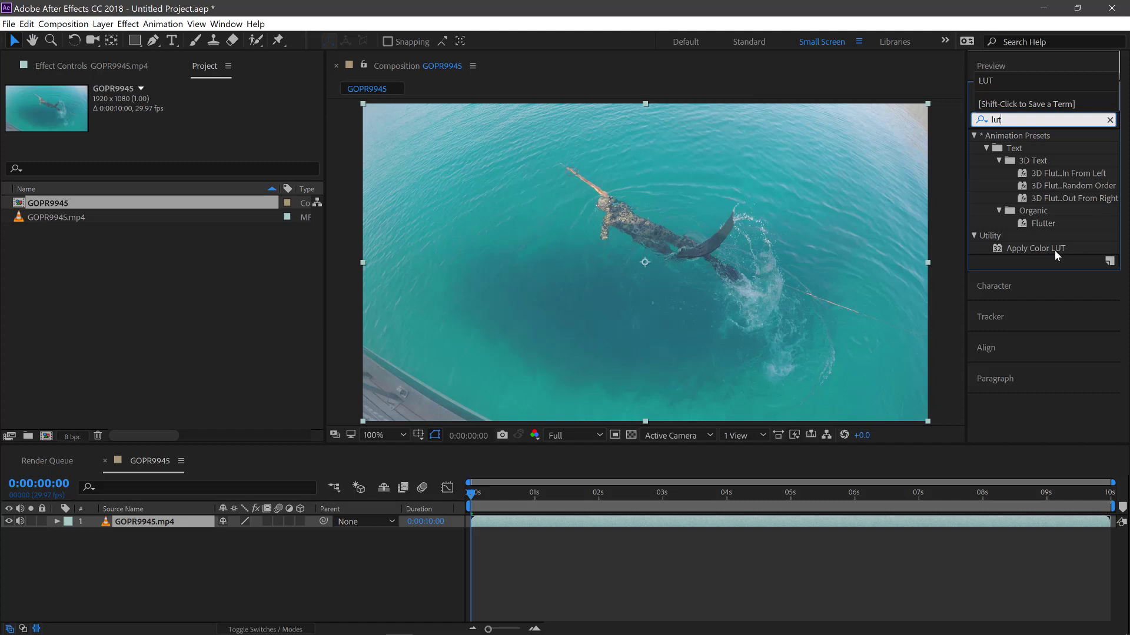
left_click(345, 181)
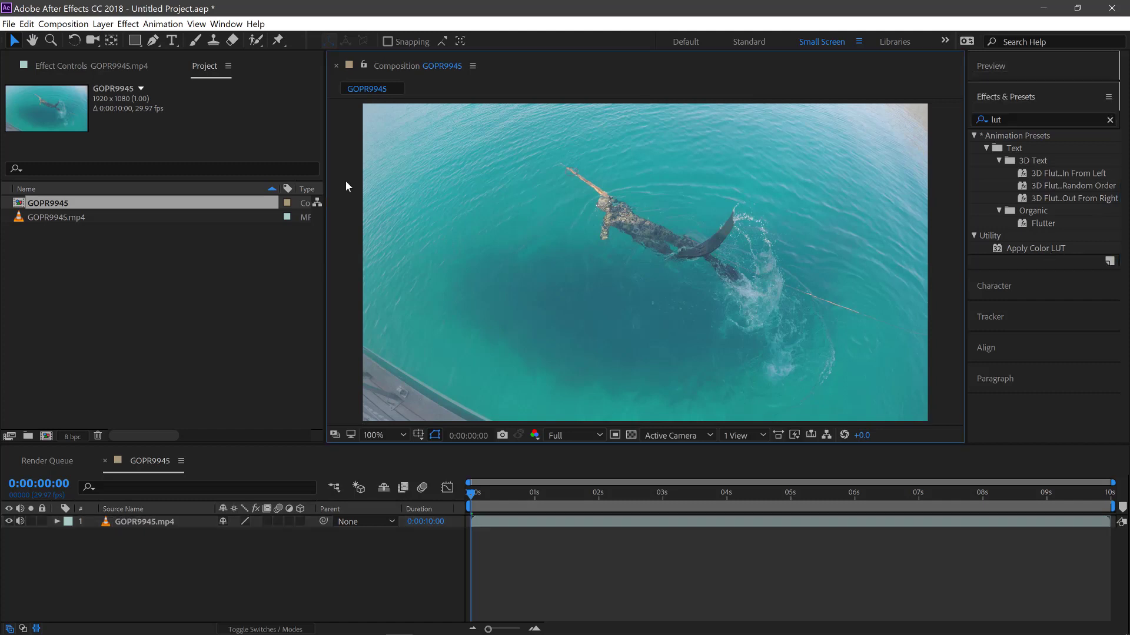
key("ctrl+alt+y")
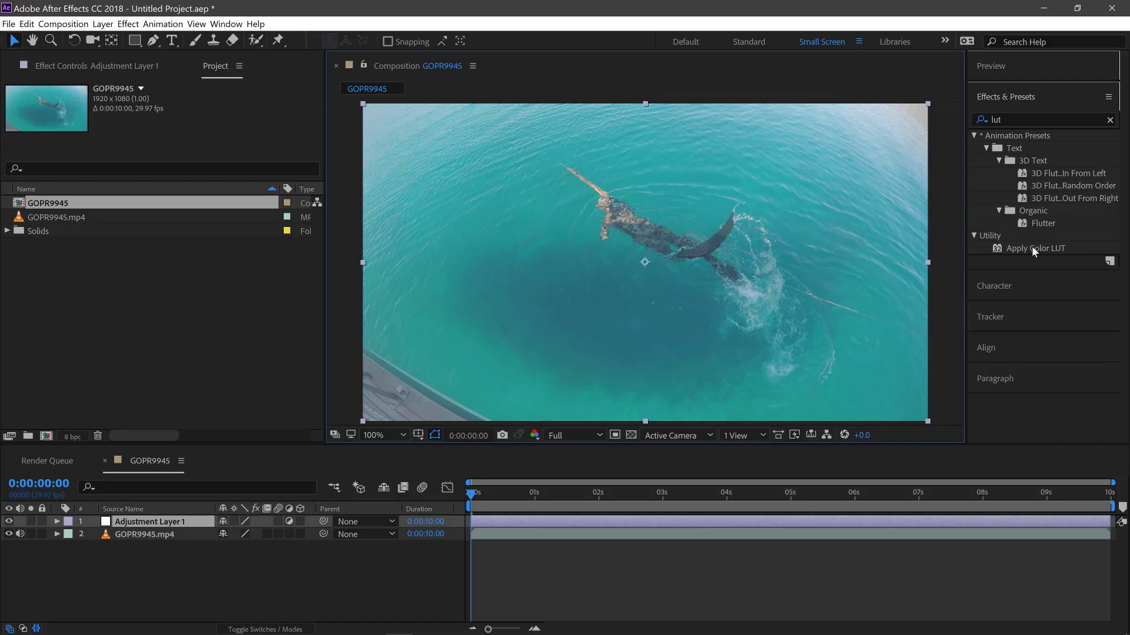
Apply Color LUT to the adjustment layer using JO Limelight.3DL
left_click_drag(1034, 248, 165, 523)
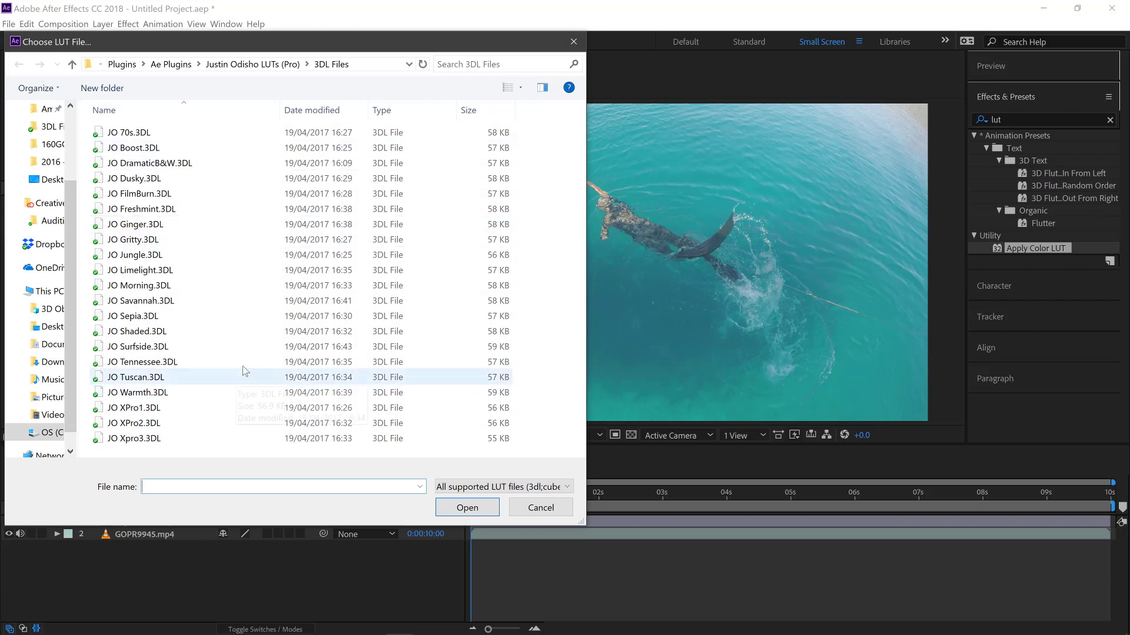
left_click(170, 273)
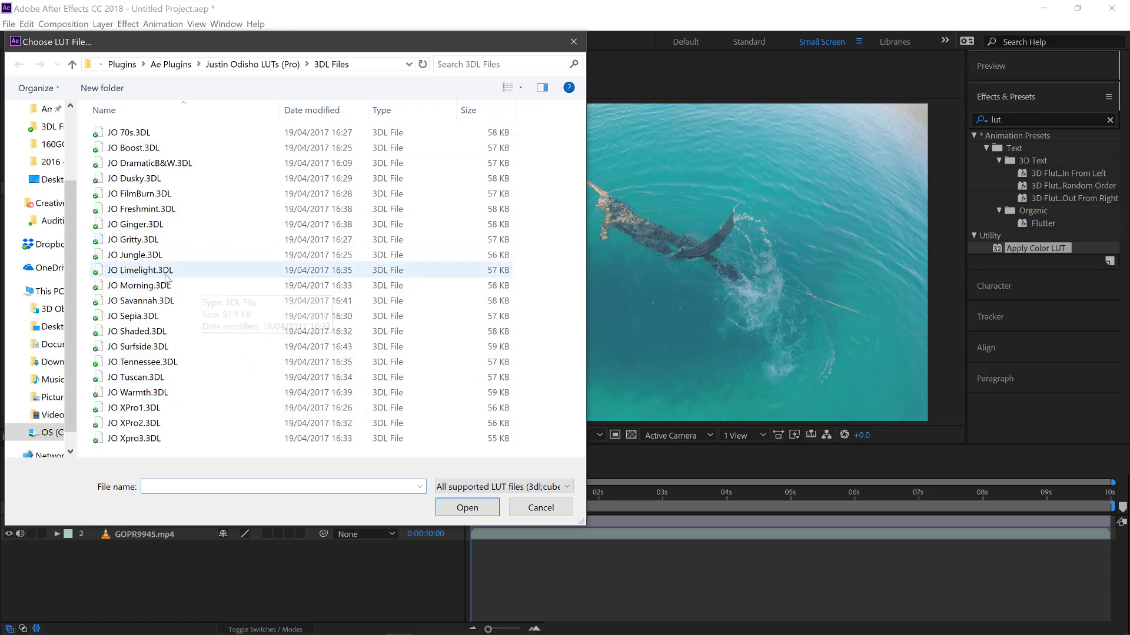
left_click(450, 506)
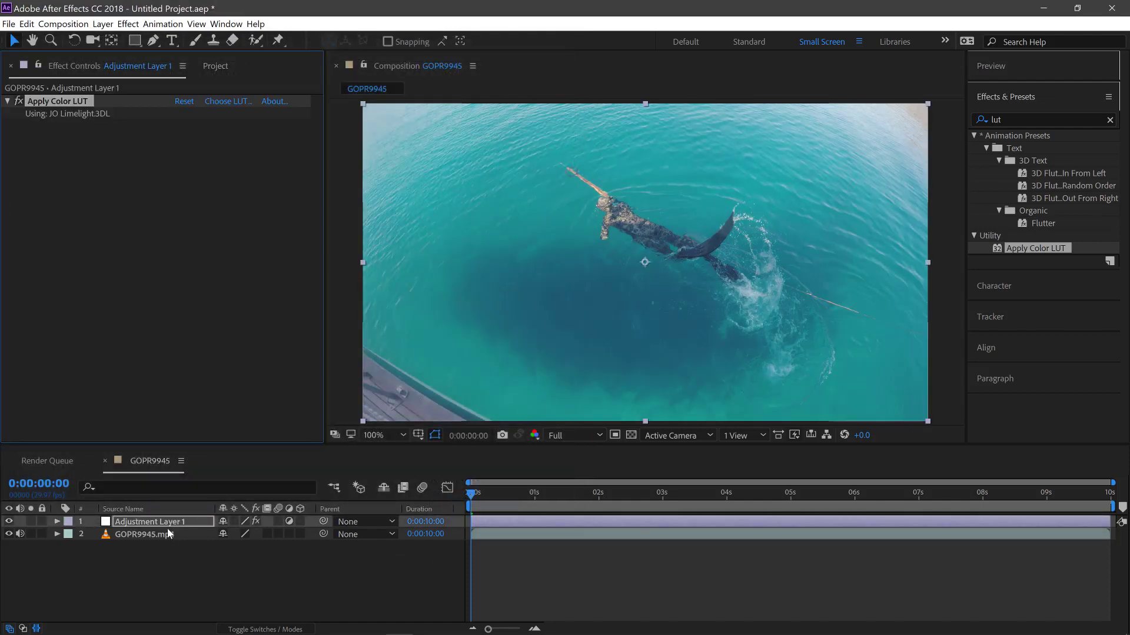
Shift the adjustment layer so the grade covers the right half, and add a Levels effect to it
left_click(167, 525)
left_click_drag(515, 339, 799, 315)
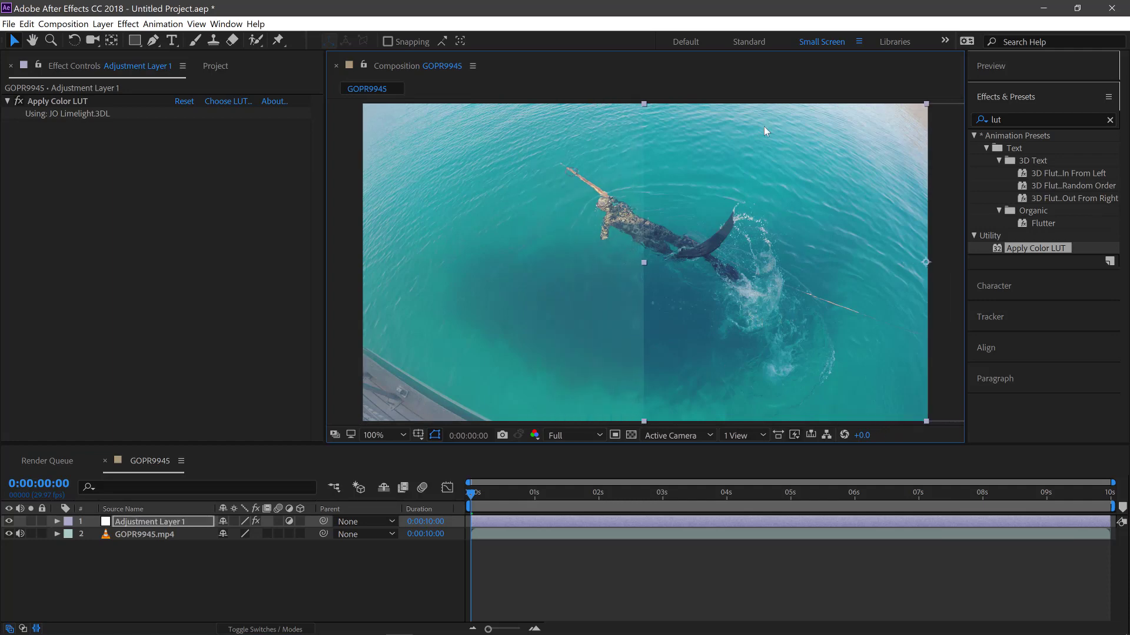
key("ctrl+5")
type("level")
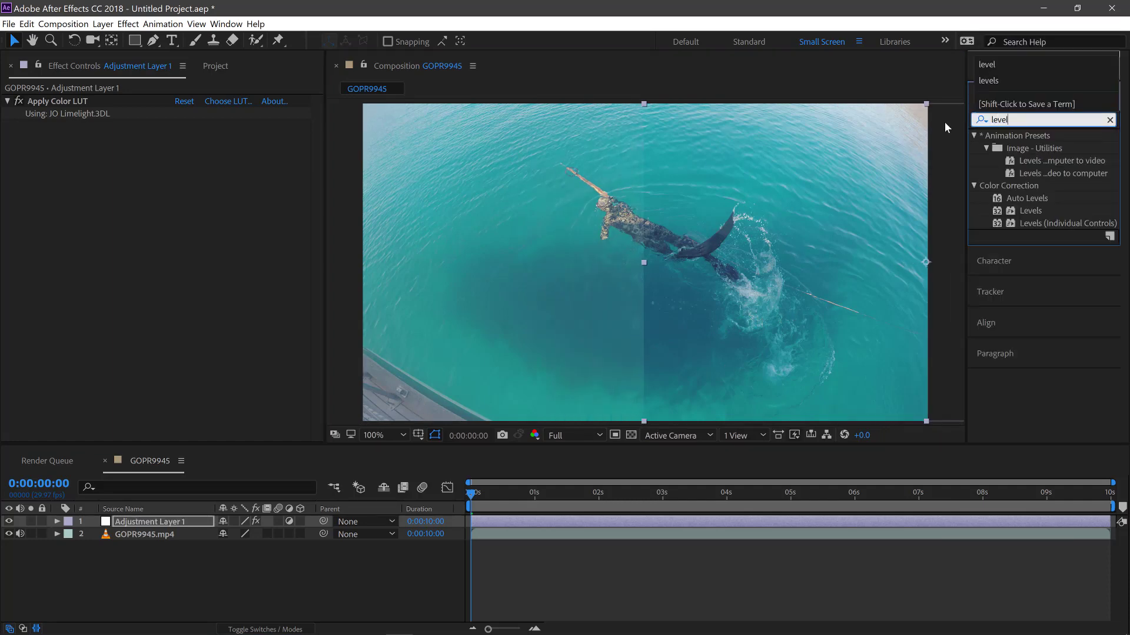
left_click_drag(1036, 213, 142, 210)
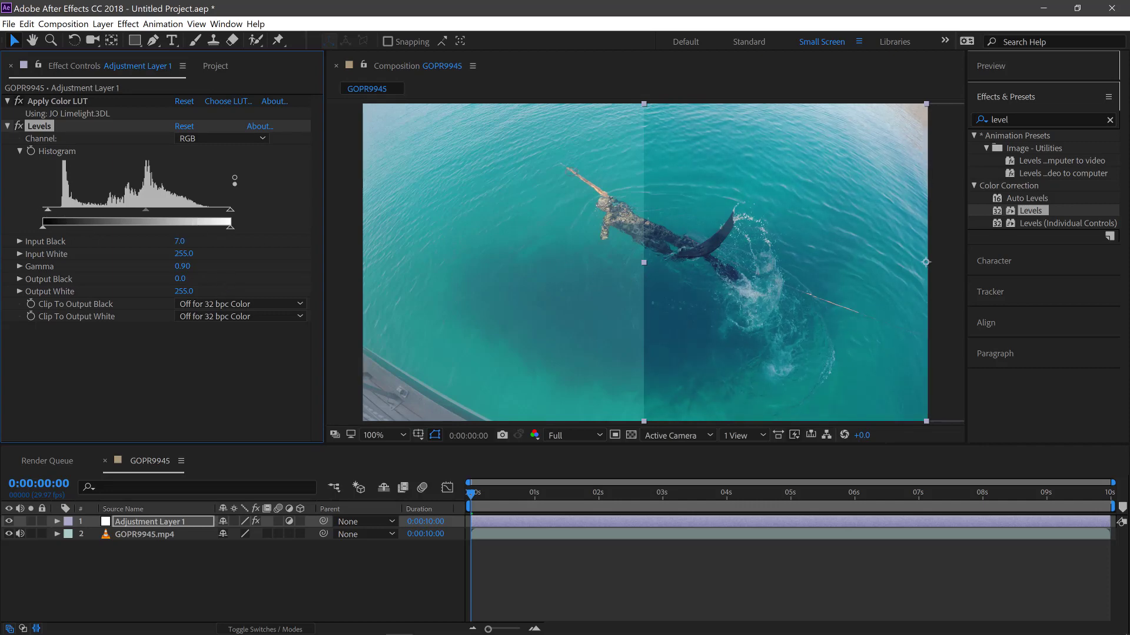
Add Hue/Saturation to the adjustment layer with Master Saturation 10
double_click(1042, 119)
type("hue")
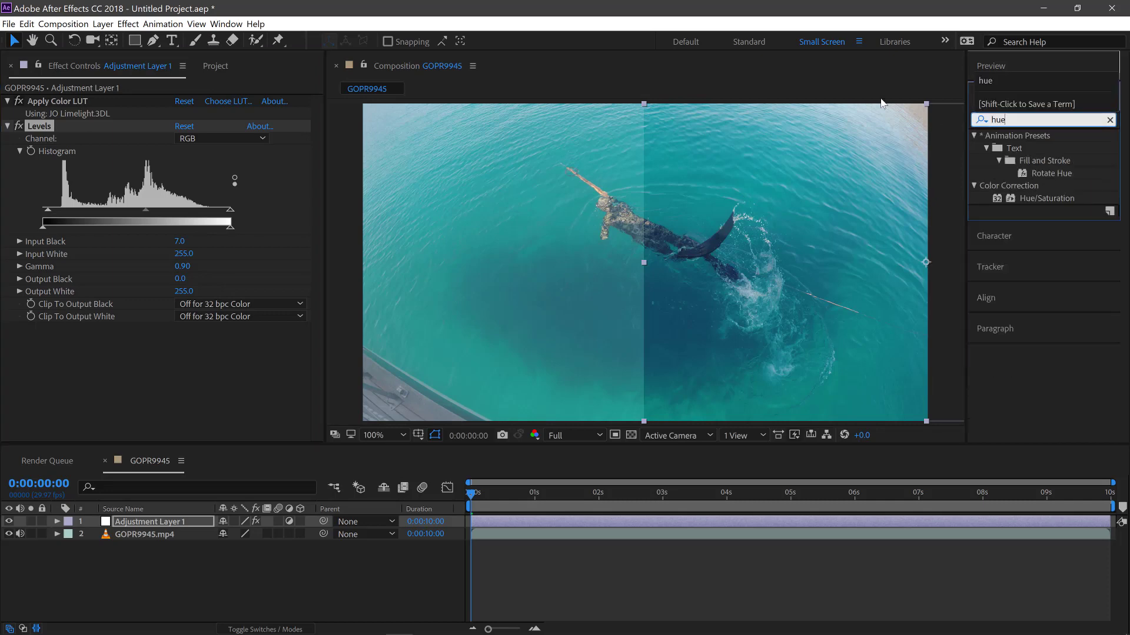
left_click_drag(1047, 198, 197, 367)
left_click(177, 333)
key("Return")
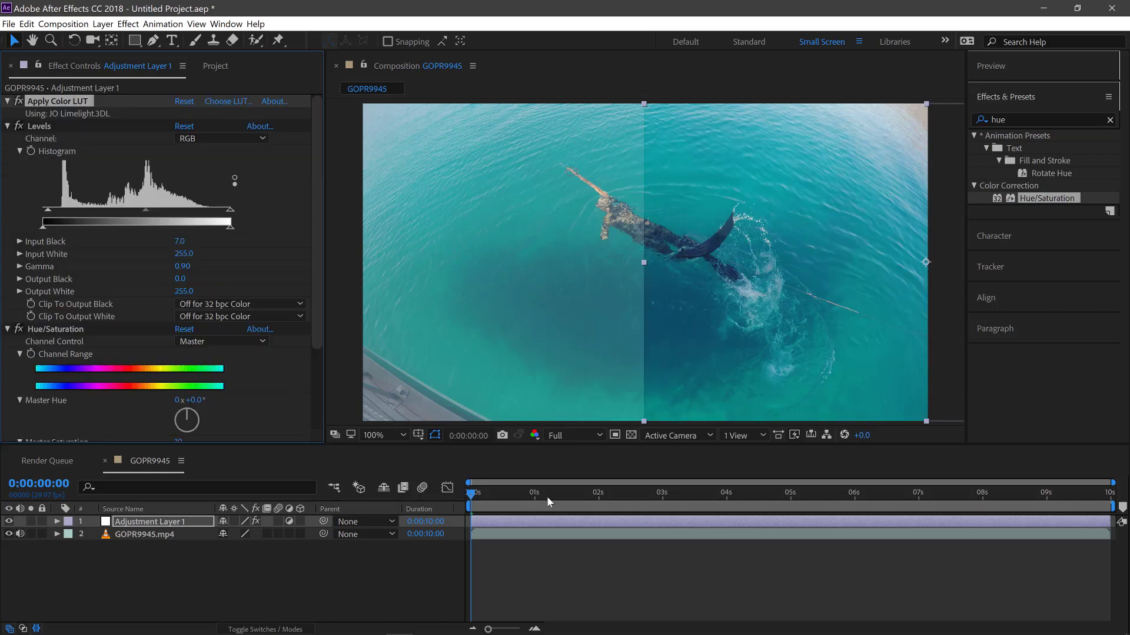
At around four seconds, tune Levels to input black 18, gamma 0.78, output white 248
left_click_drag(608, 495, 744, 496)
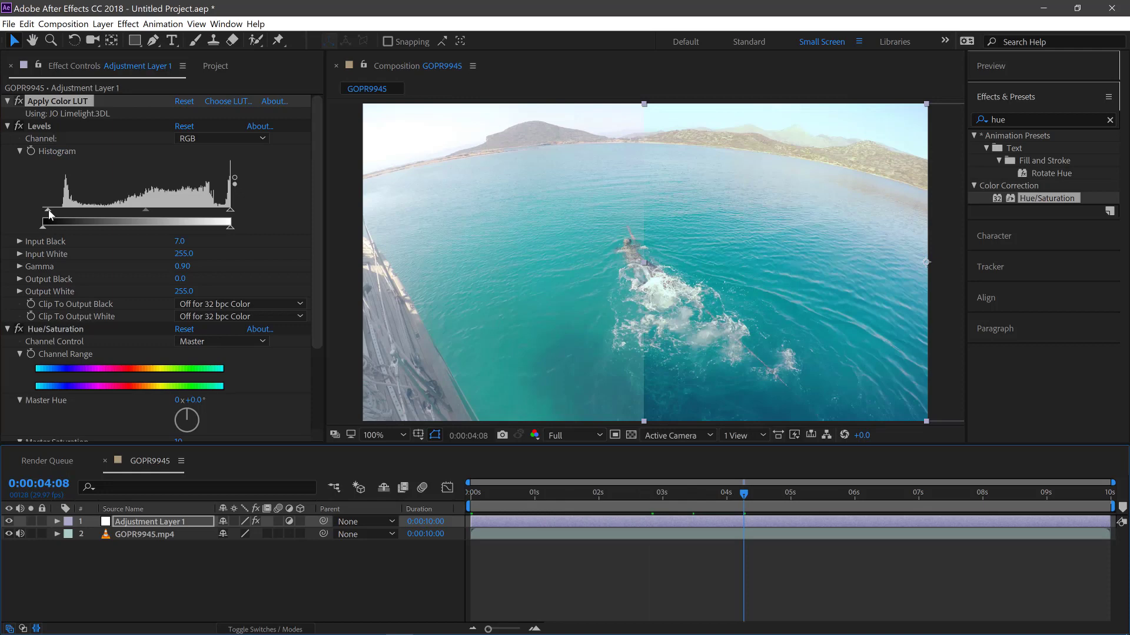
left_click_drag(49, 211, 52, 211)
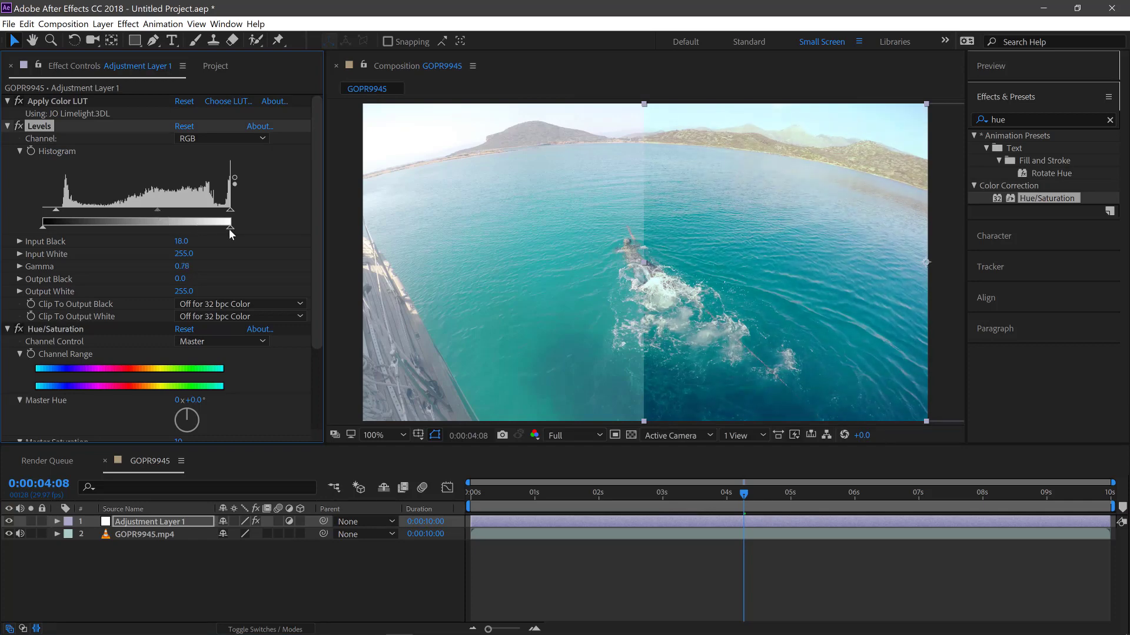
left_click_drag(229, 230, 226, 228)
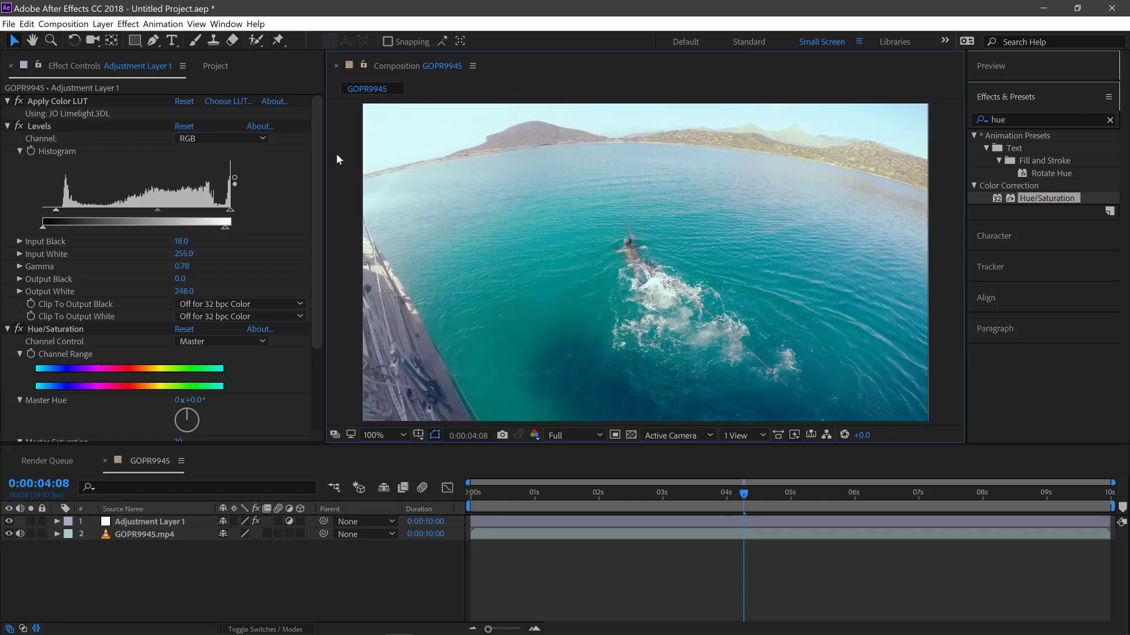
Create a pure black (000000) full-frame solid and duplicate it
key("ctrl+y")
left_click(159, 257)
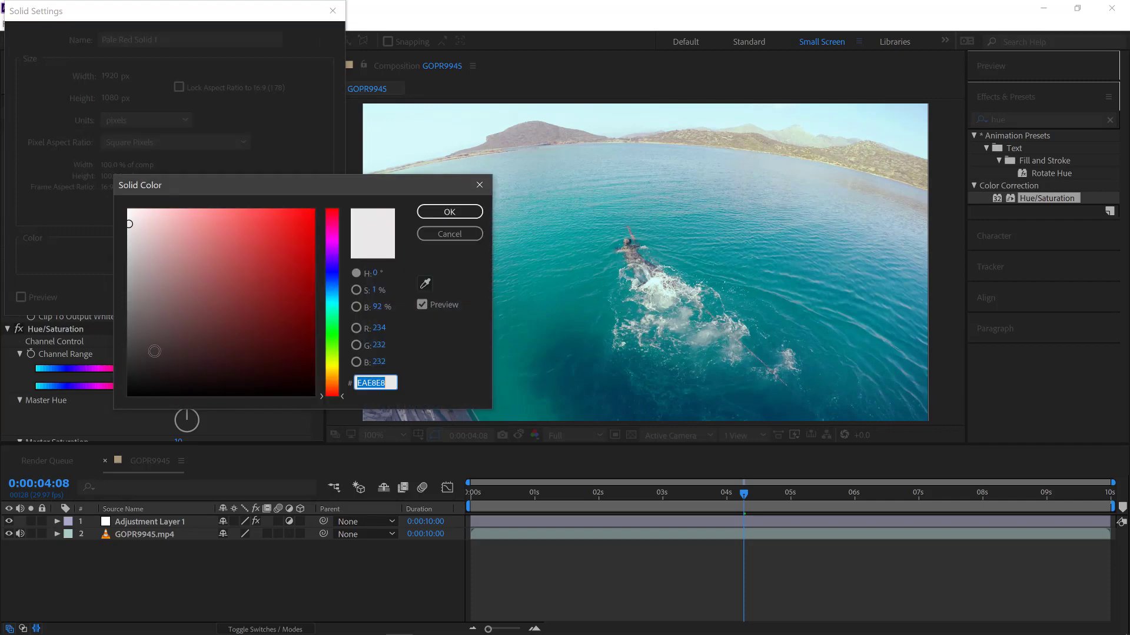
left_click_drag(151, 353, 109, 409)
key("Return")
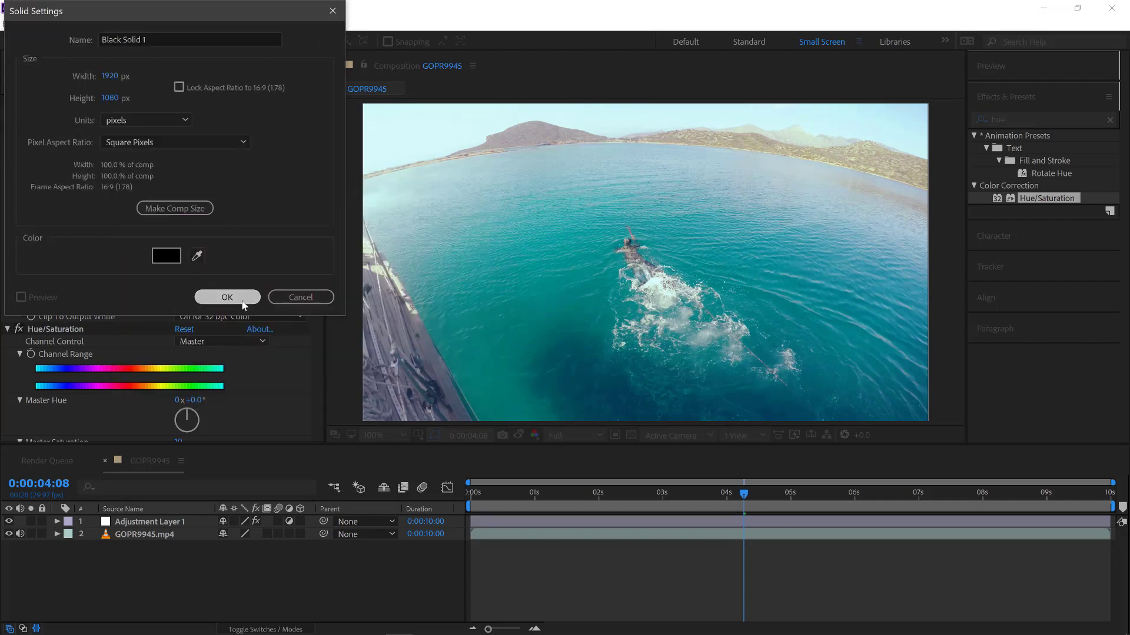
left_click(231, 299)
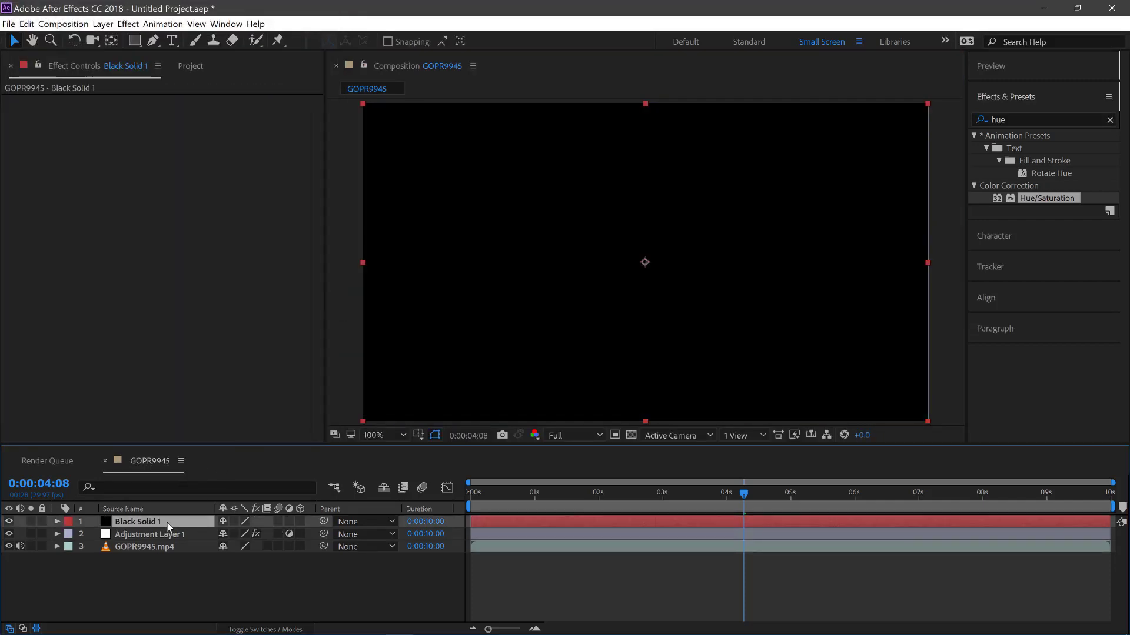
key("ctrl+d")
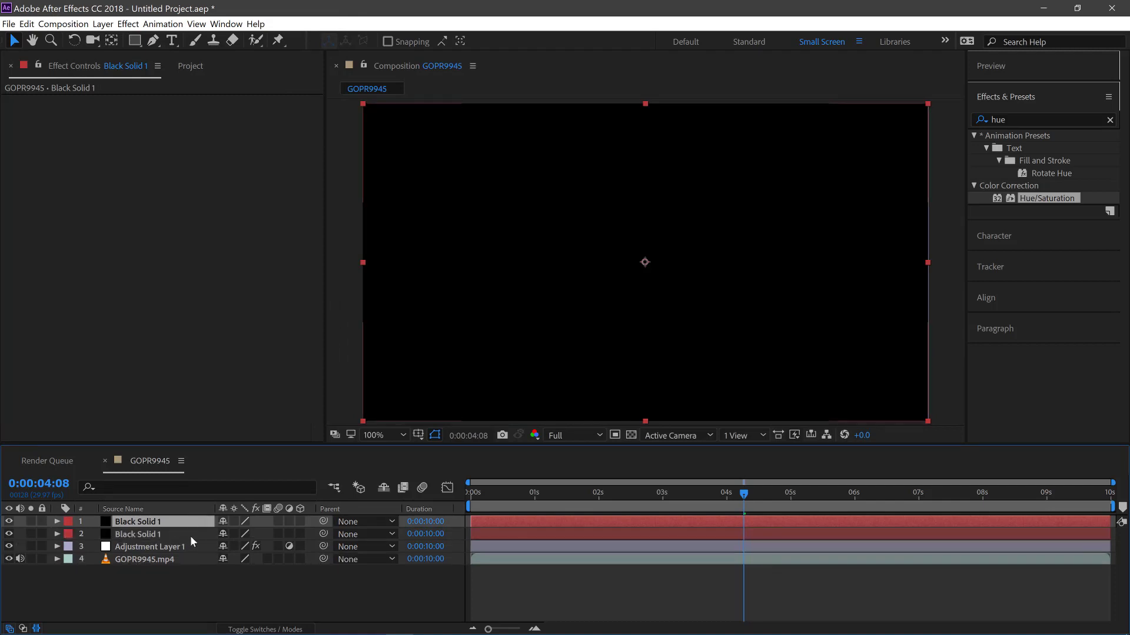
Unlink the top black solid's scale and set it to 100×70%
left_click(190, 534)
left_click(160, 523)
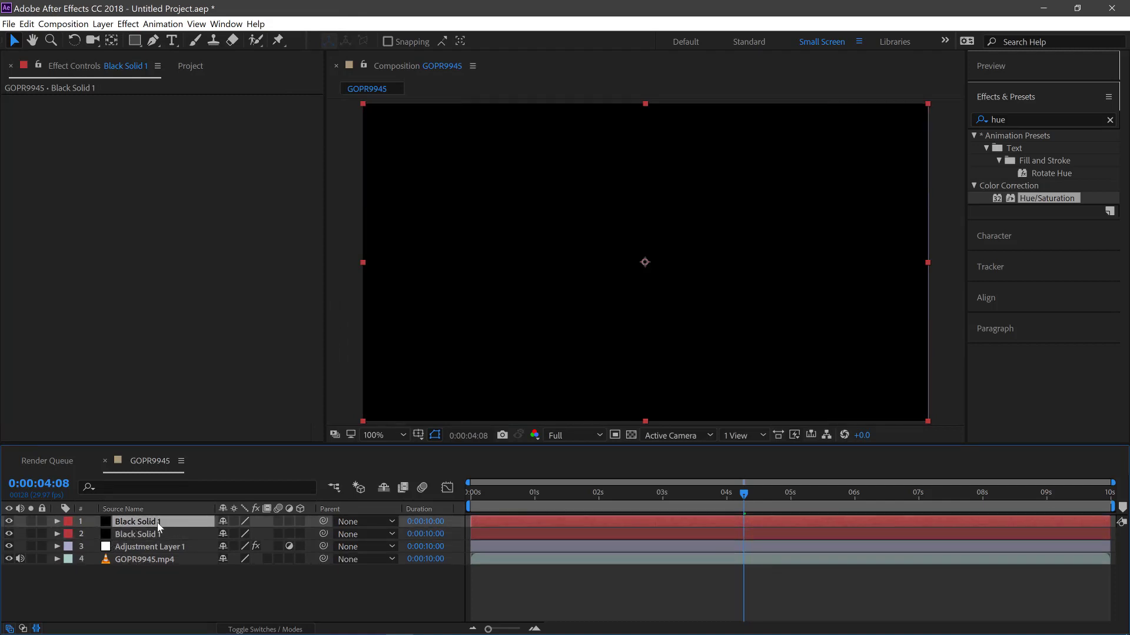
key("s")
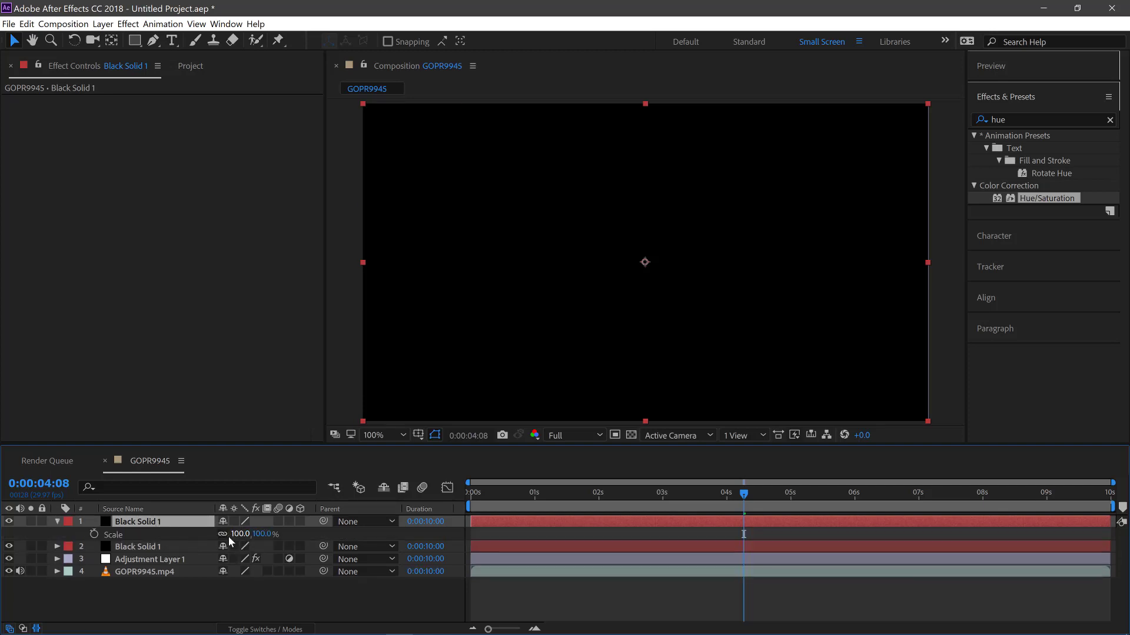
left_click(223, 534)
left_click_drag(238, 535, 252, 537)
key("ctrl+z")
left_click(254, 533)
key("Return")
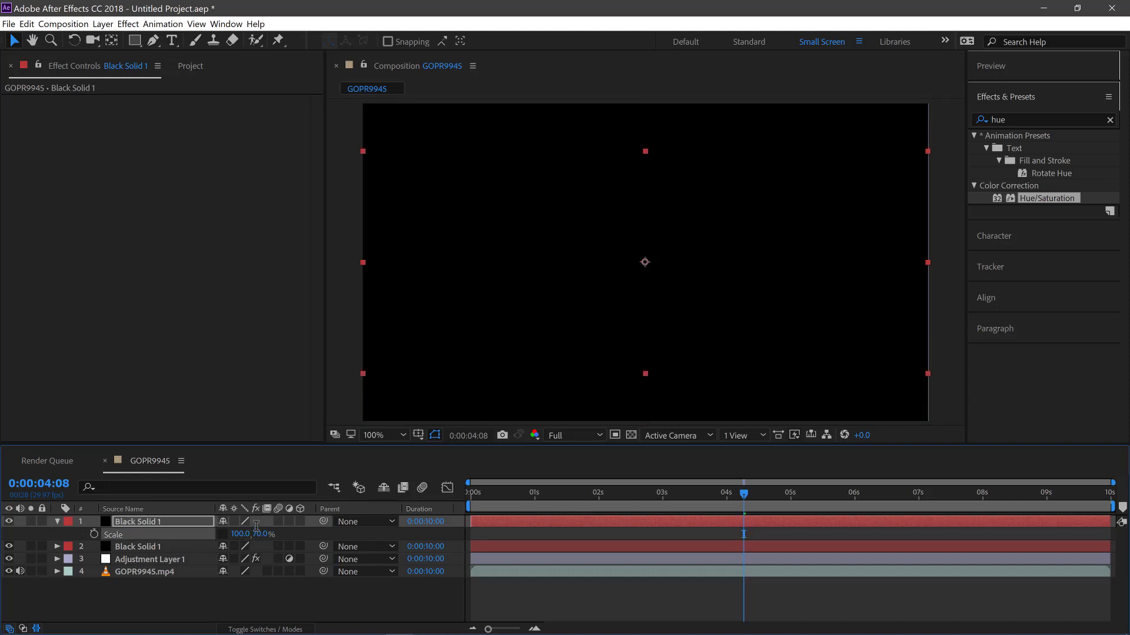
Set layer 2's track matte to Alpha Inverted Matte to form the letterbox bars
left_click(272, 630)
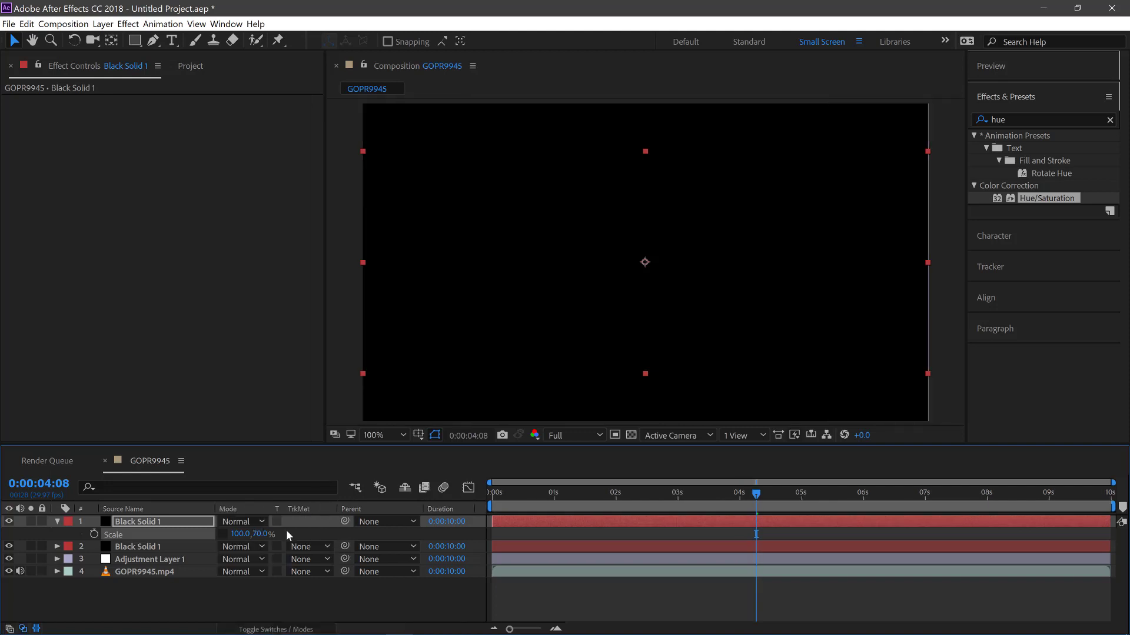
left_click(304, 548)
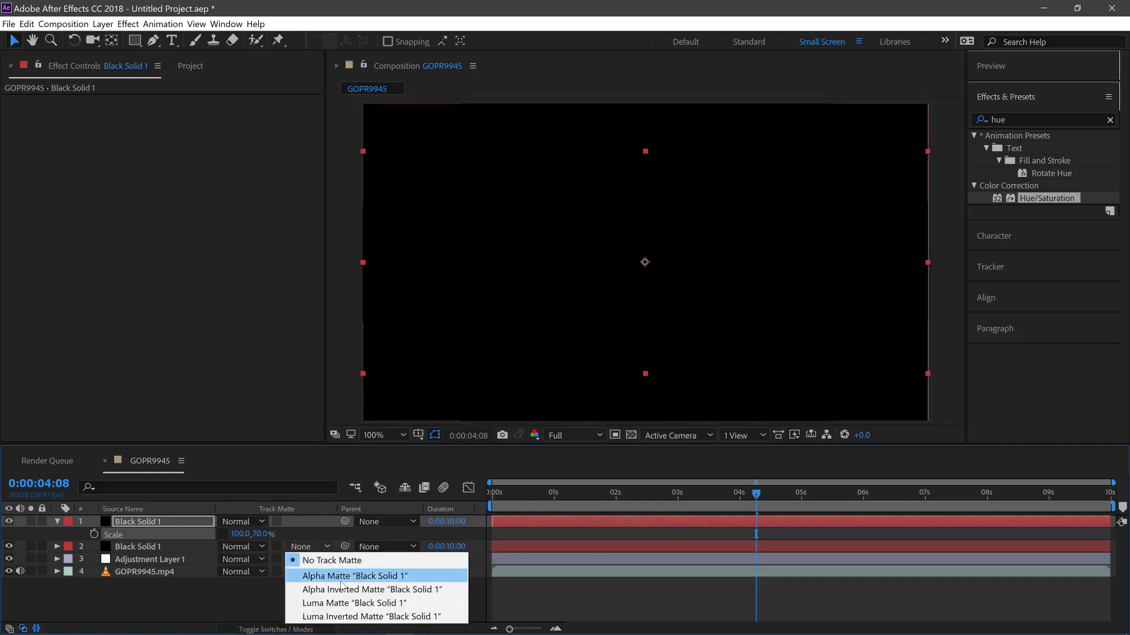
left_click(391, 590)
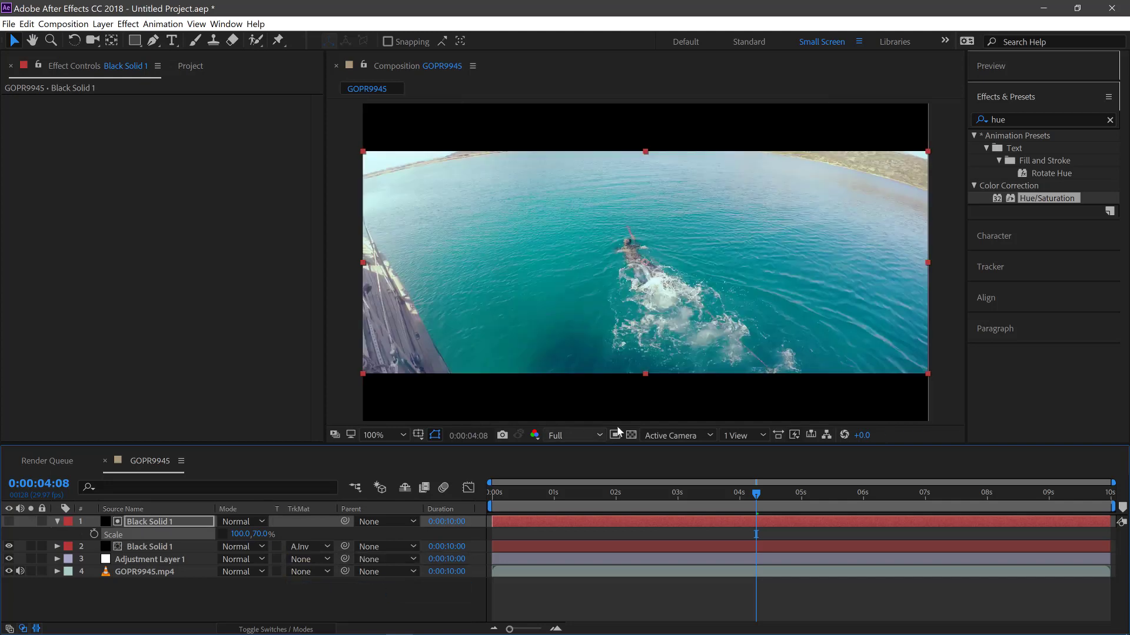
left_click(337, 285)
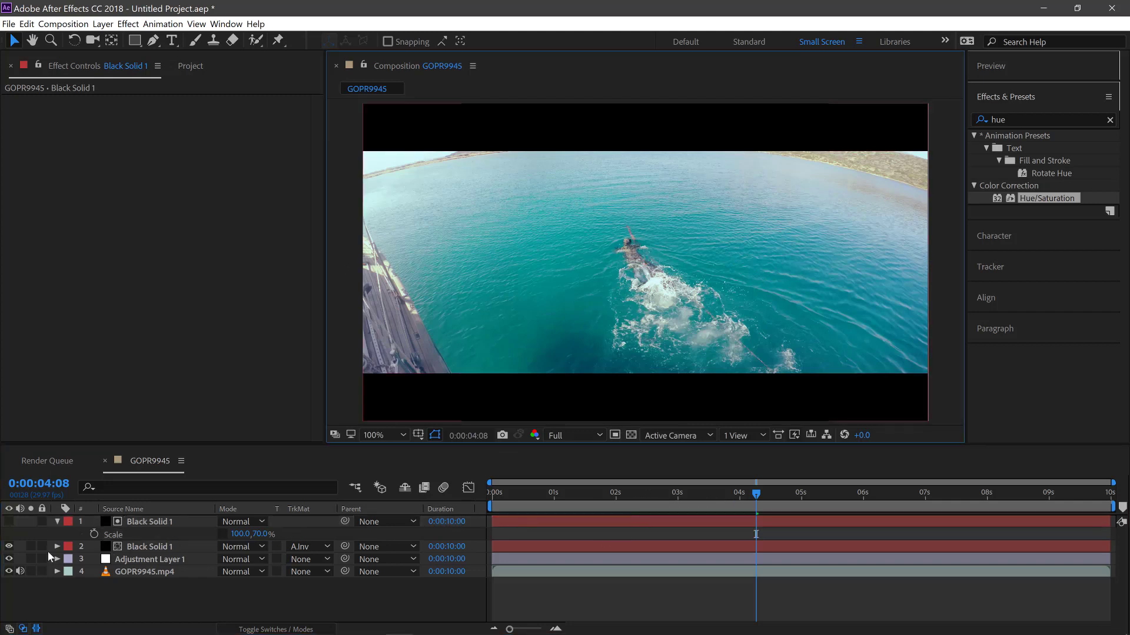
Collapse the top solid and hide layer 2 to reveal the full frame
left_click(57, 522)
left_click(9, 534)
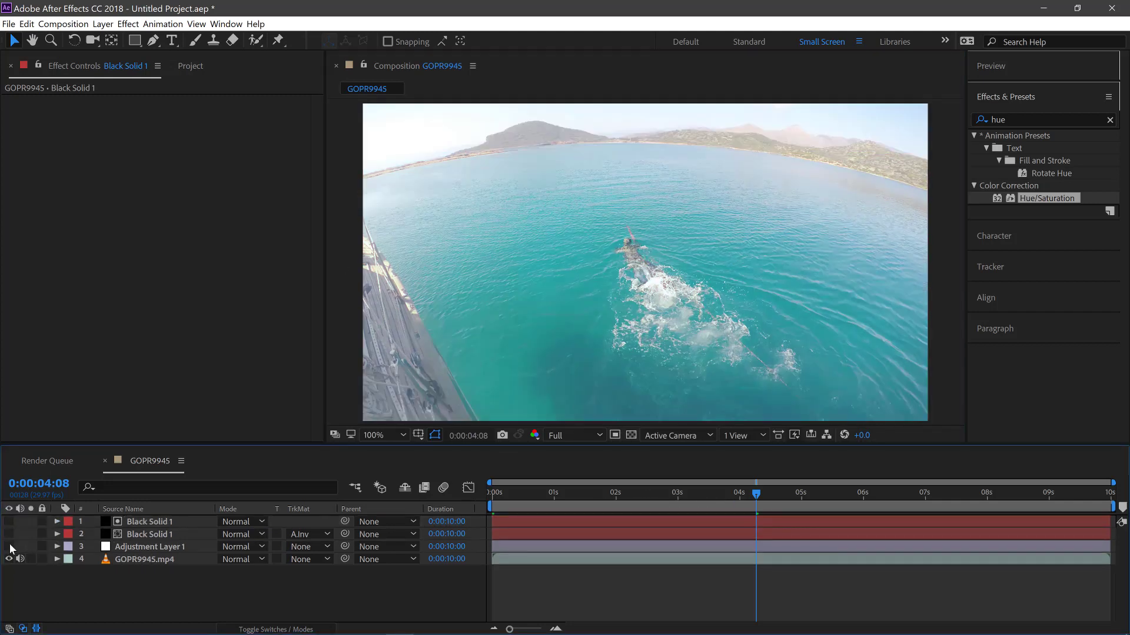